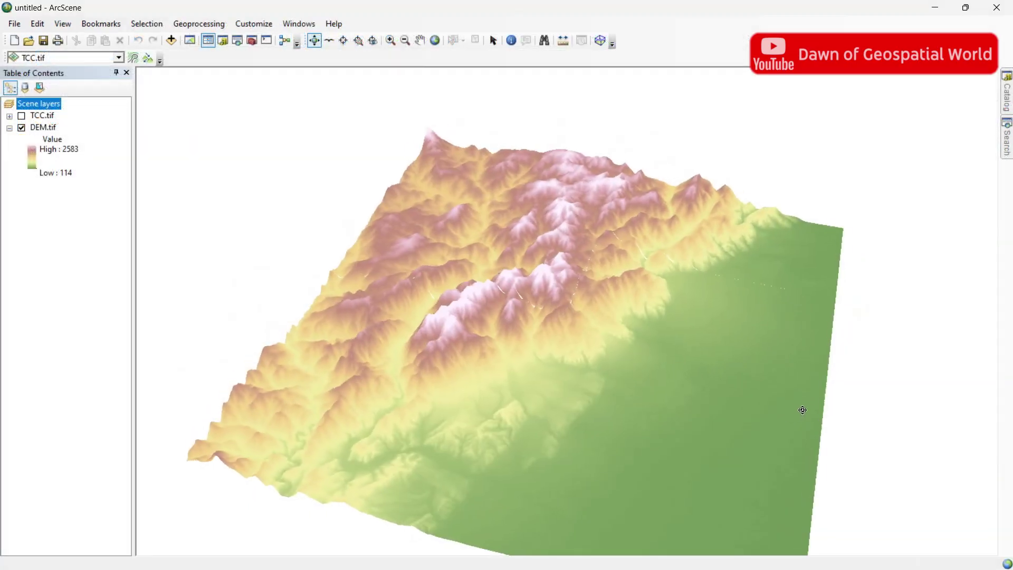
Rotate the terrain view and swing it down toward the pink peaks
drag(802, 409, 413, 273)
drag(836, 440, 971, 441)
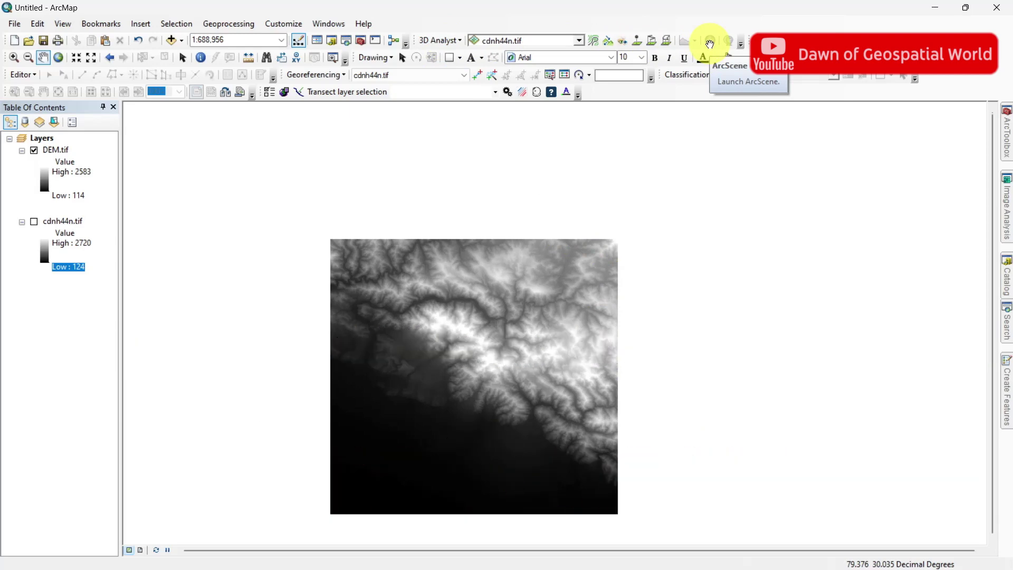
Launch ArcScene 10.8 from a Start search for 'arcsc' and dismiss the Getting Started window
key(super)
text(arcsc)
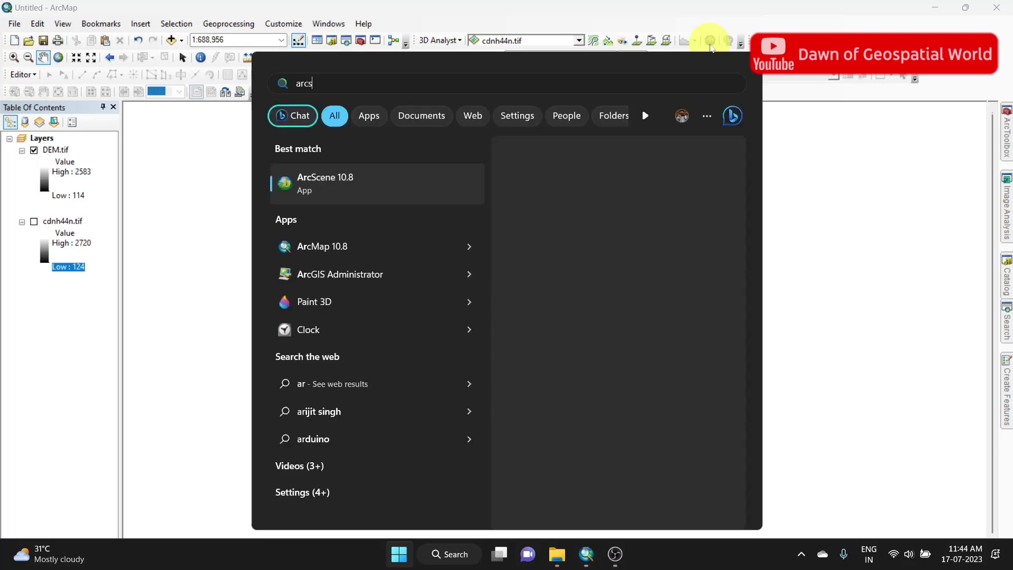
click(354, 184)
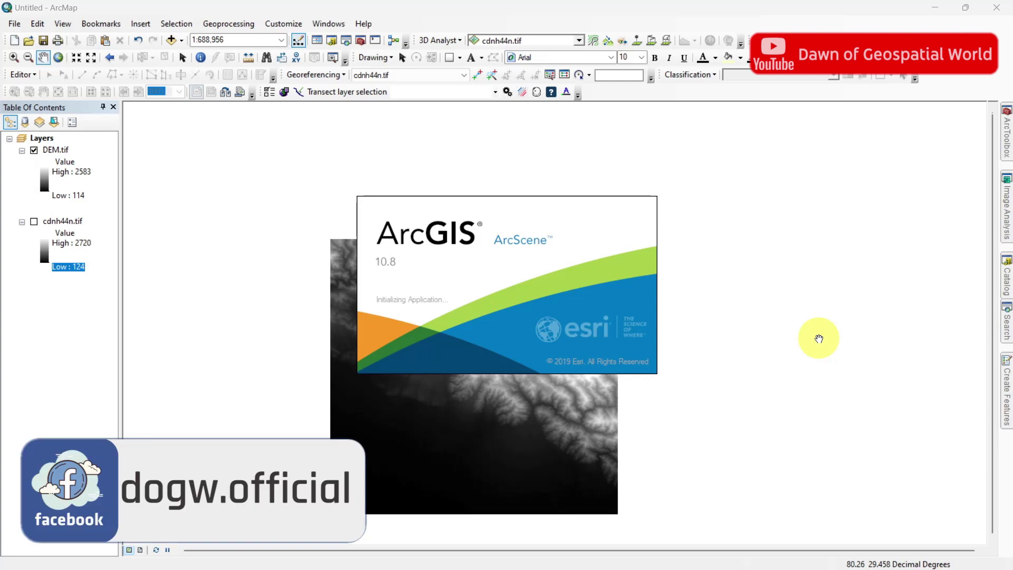
click(755, 120)
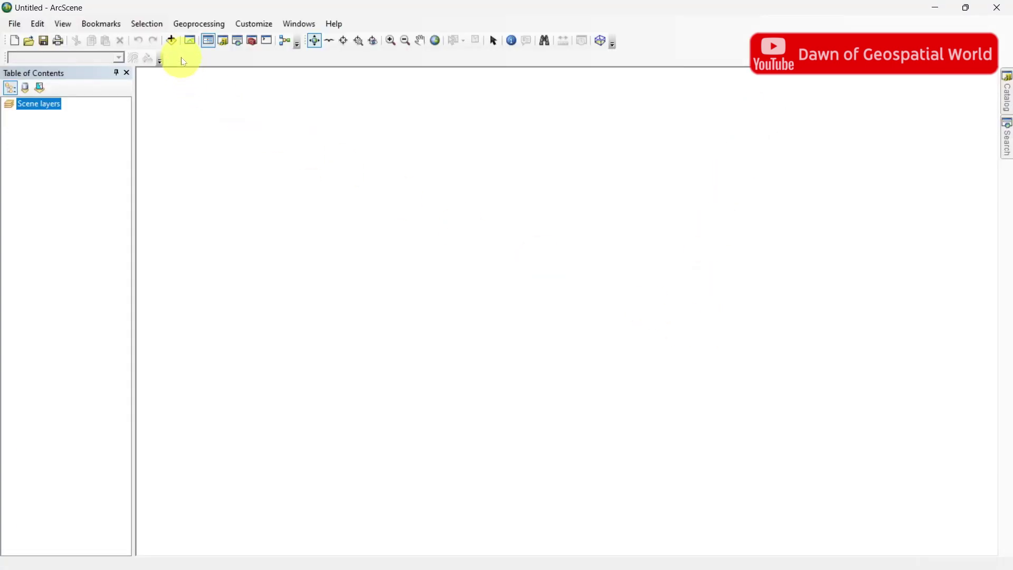
Add DEM.tif from the Extracted Data folder and tilt the flat surface to a lower angle
click(171, 42)
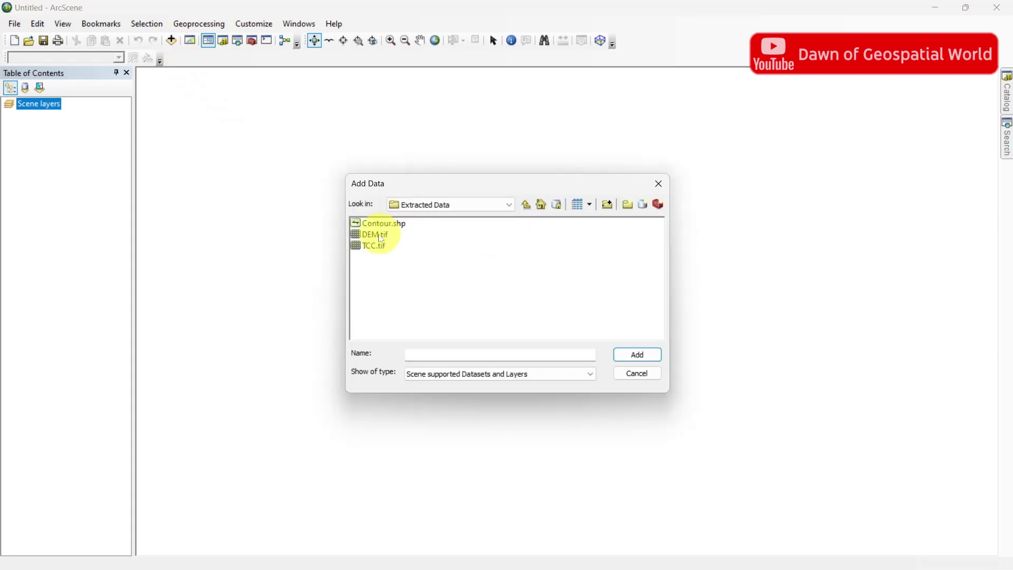
click(381, 236)
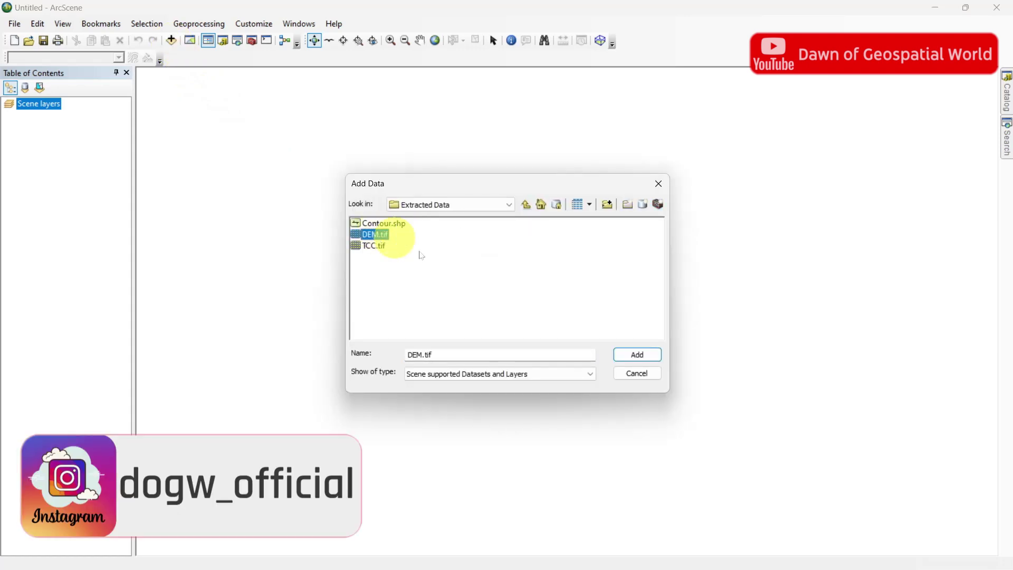
click(635, 355)
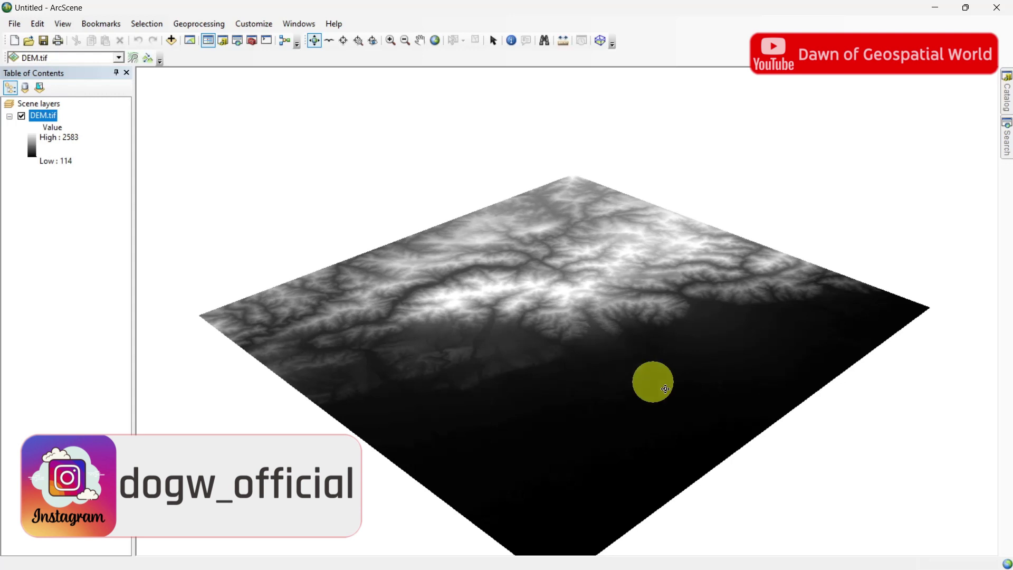
drag(599, 393, 457, 380)
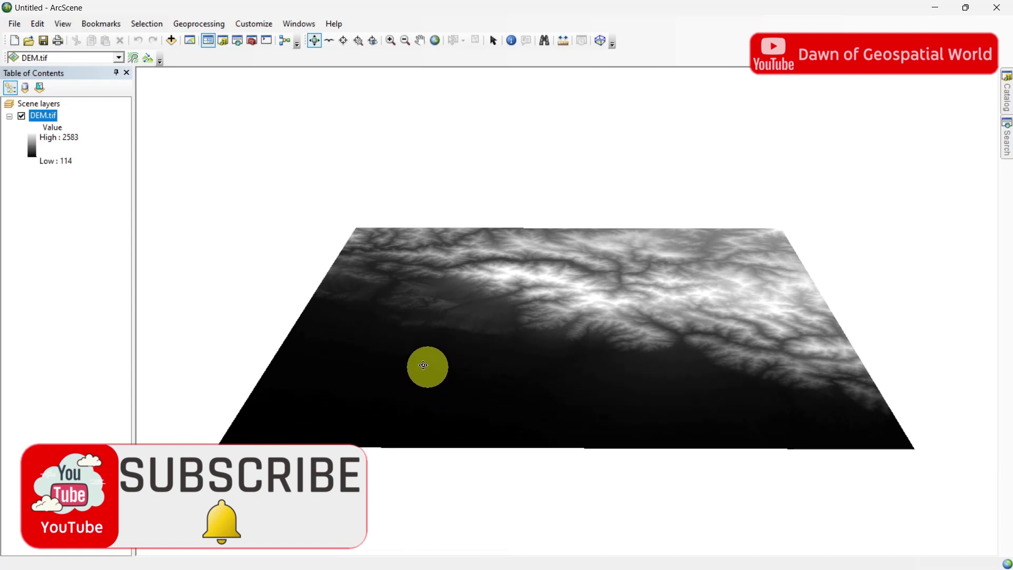
Symbolize DEM.tif with the green-yellow-pink colour ramp
right_click(47, 121)
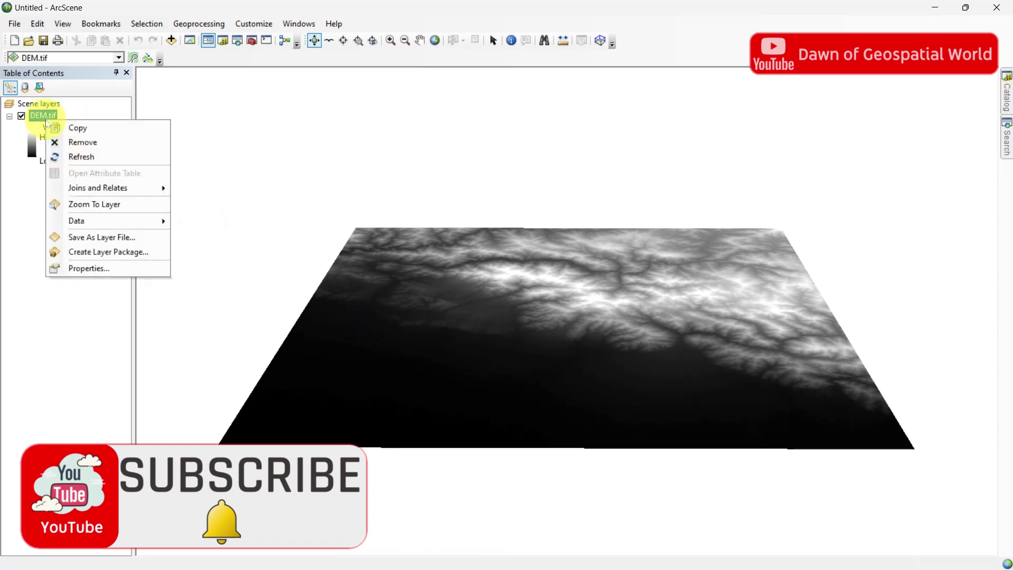
click(87, 269)
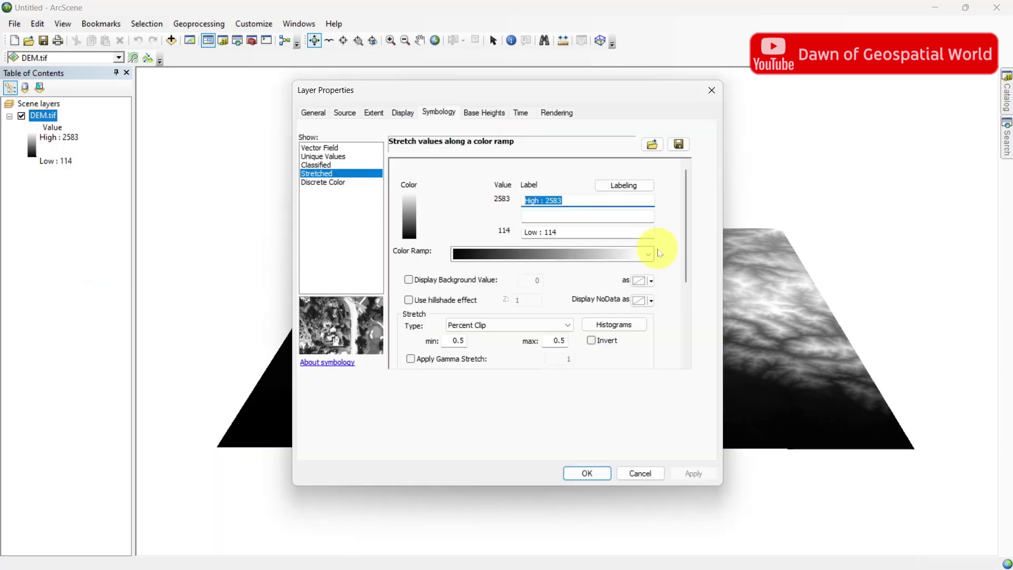
click(648, 250)
scroll(654, 312, down, 3)
scroll(654, 311, down, 3)
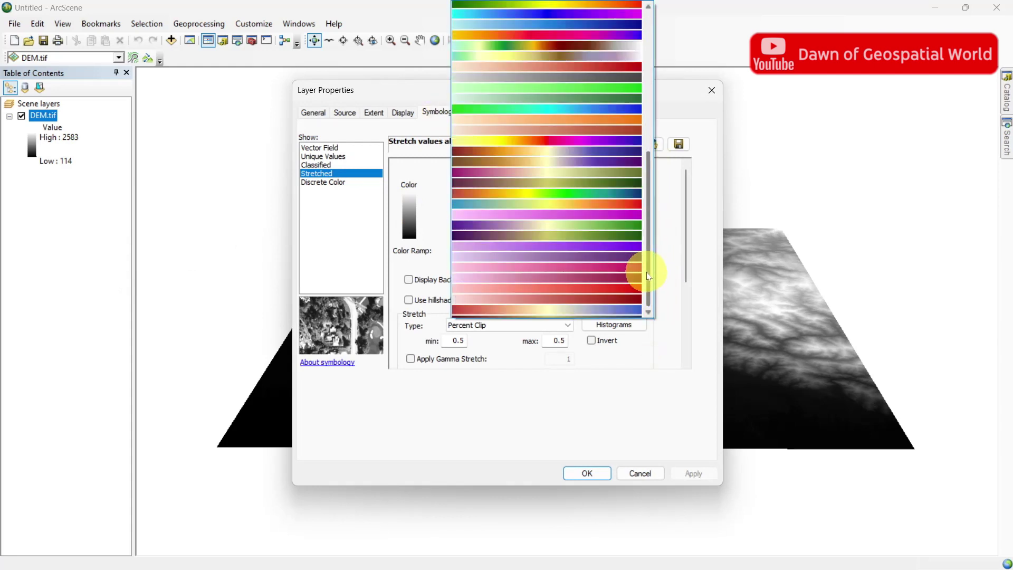
click(565, 171)
click(698, 477)
click(597, 475)
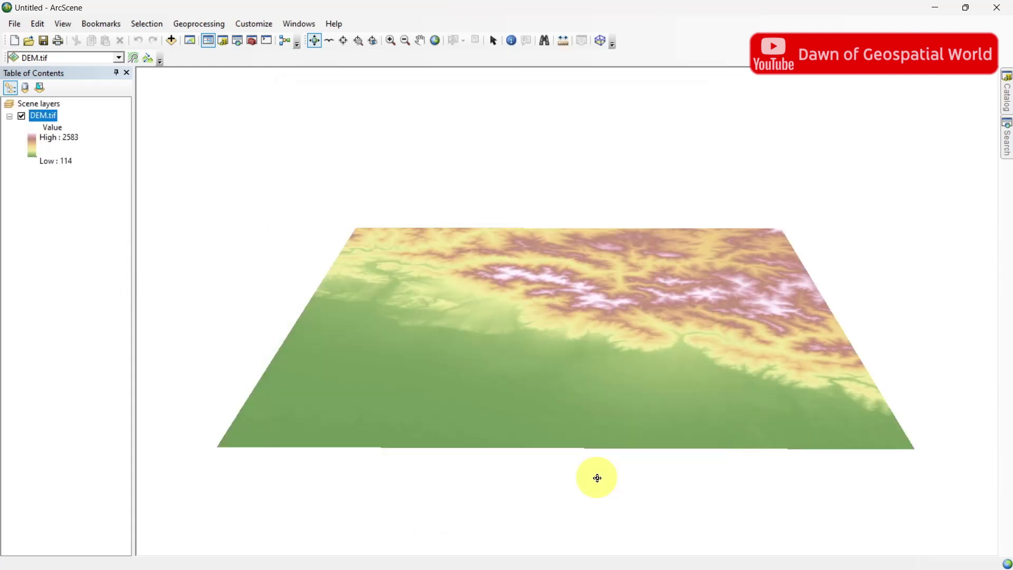
Set DEM.tif's base heights to float on its own DEM.tif surface
right_click(36, 121)
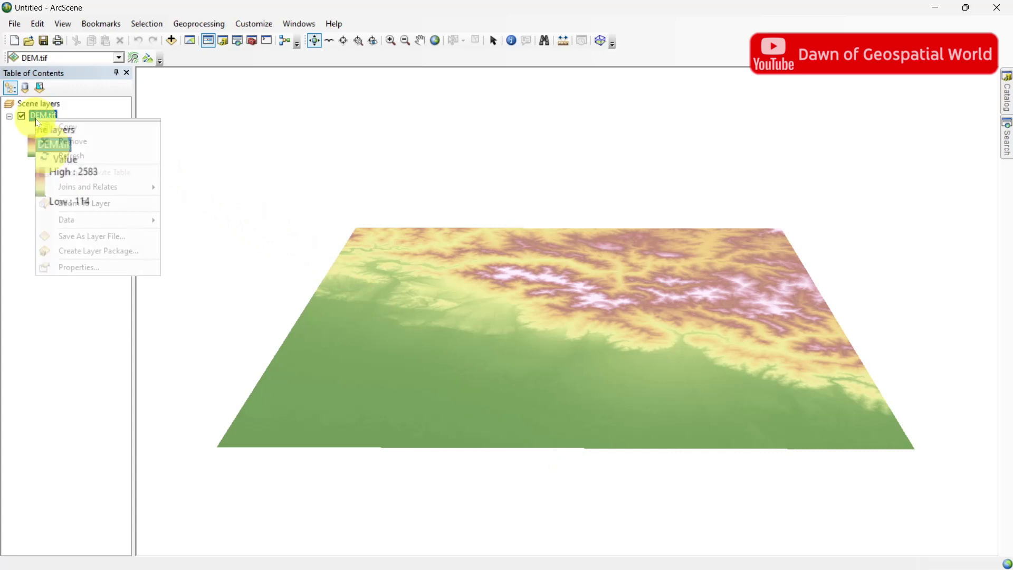
click(63, 267)
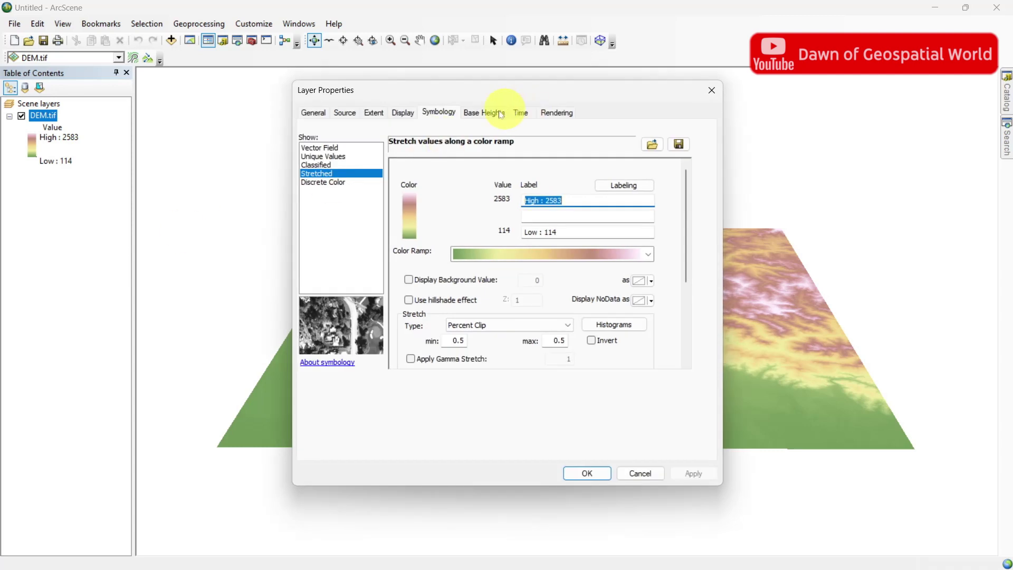
click(490, 117)
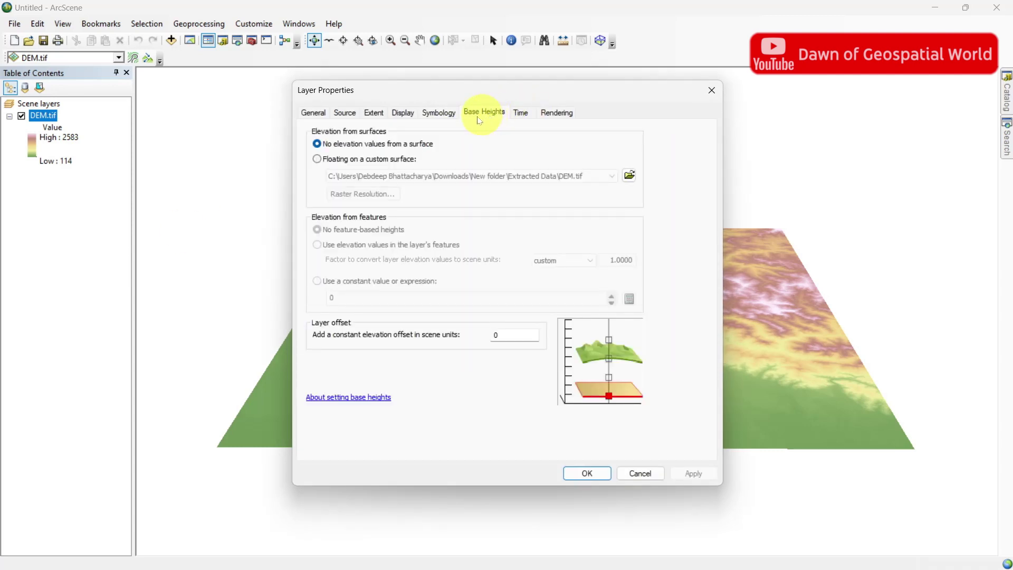
click(405, 162)
click(699, 474)
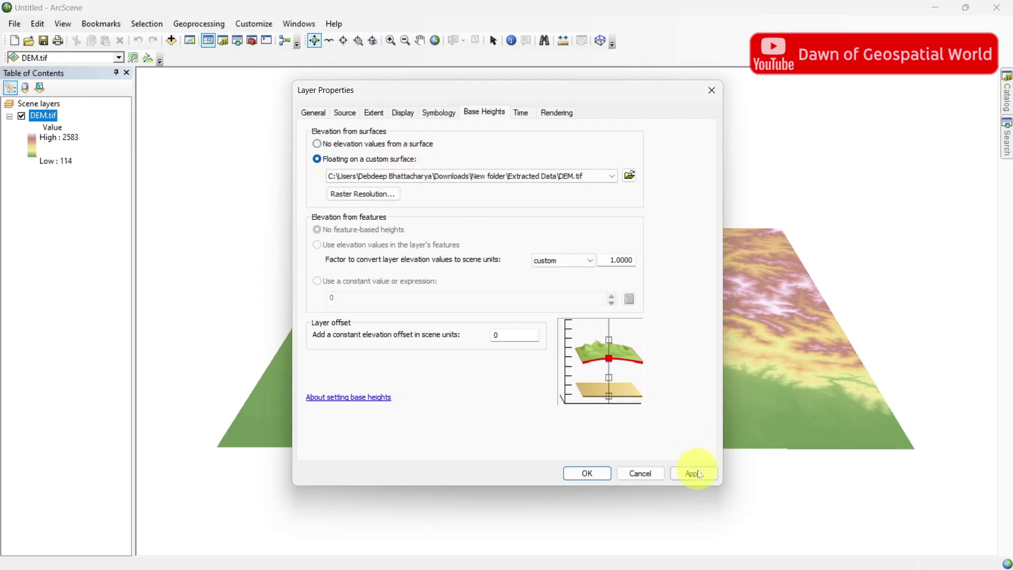
click(608, 473)
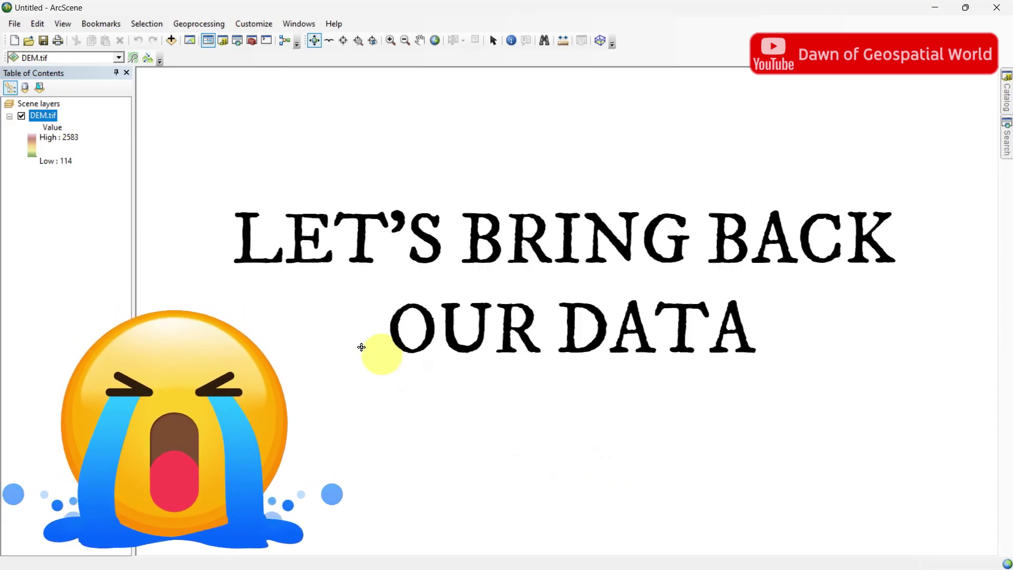
In Scene Properties, calculate vertical exaggeration from the extent (3.51943e-05) and apply it
click(46, 105)
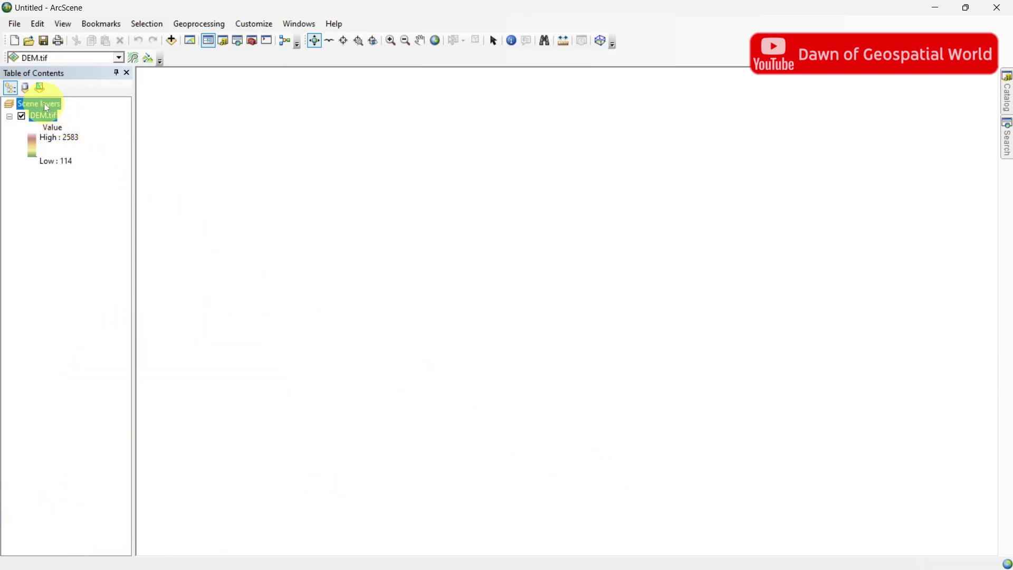
right_click(46, 107)
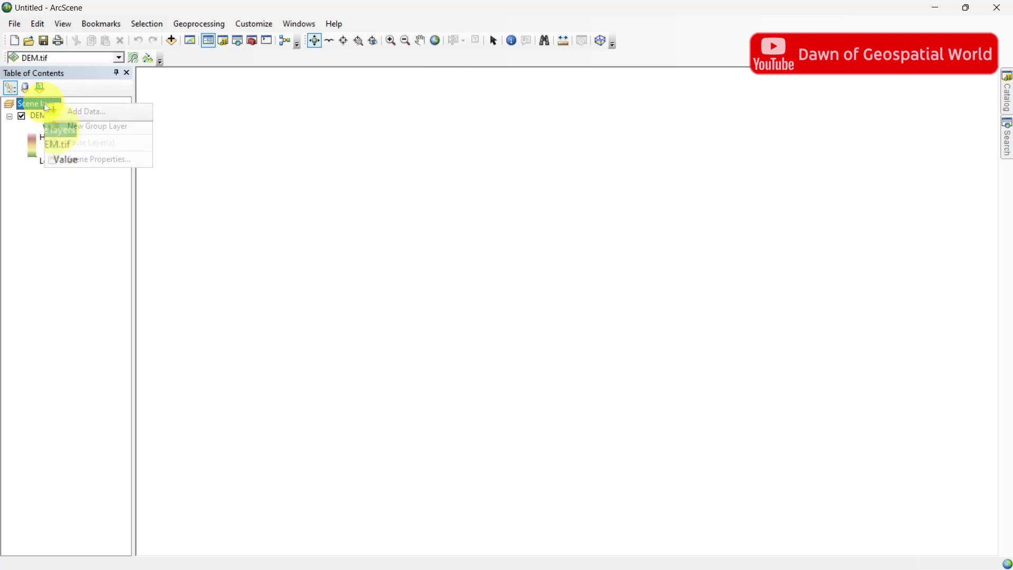
click(80, 161)
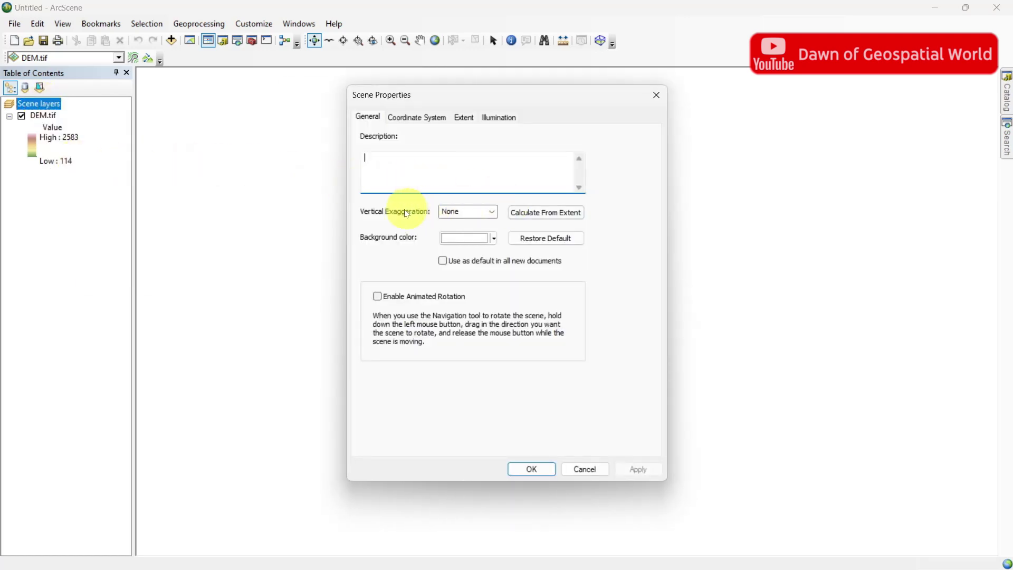
click(539, 220)
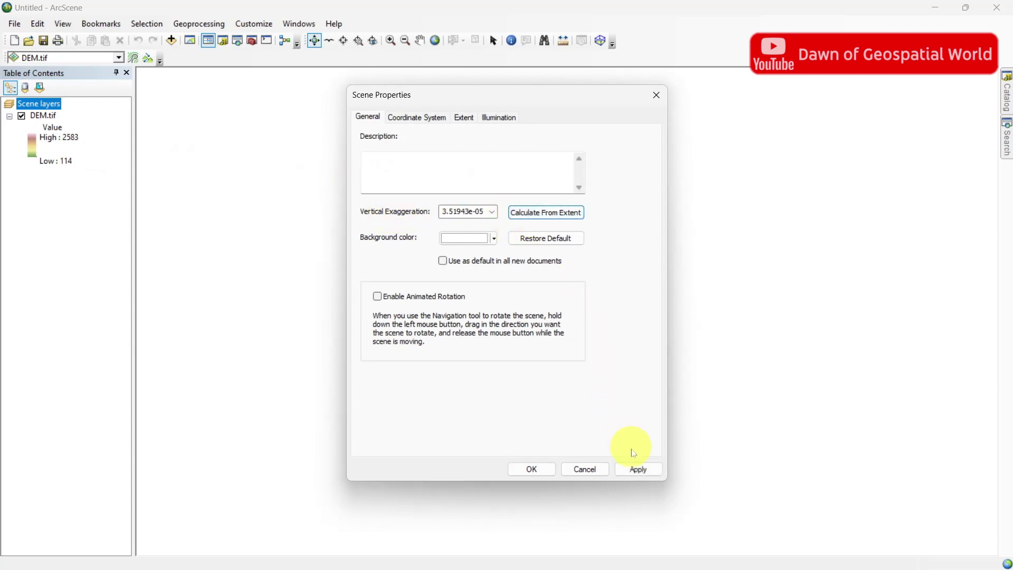
click(639, 470)
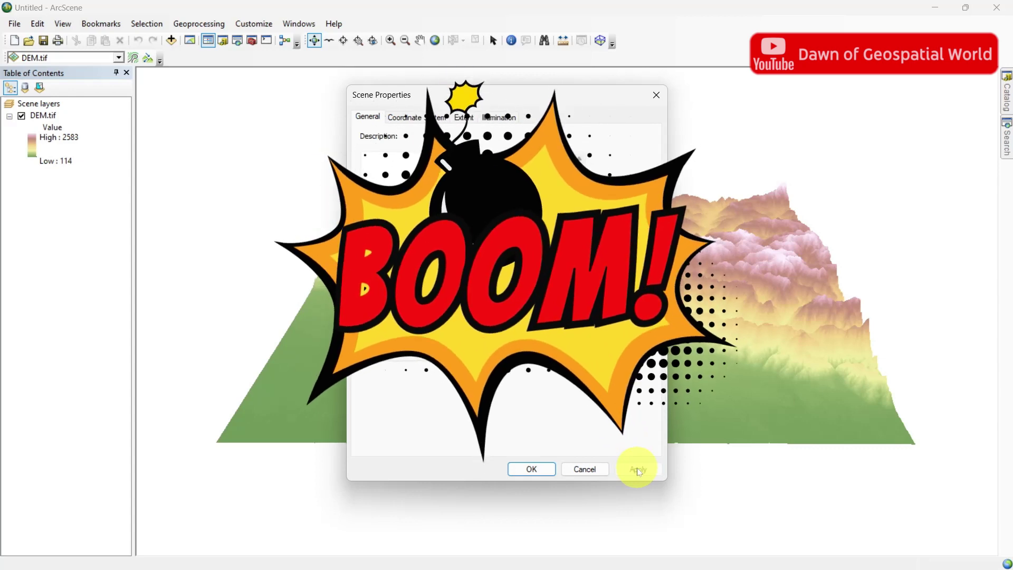
click(538, 469)
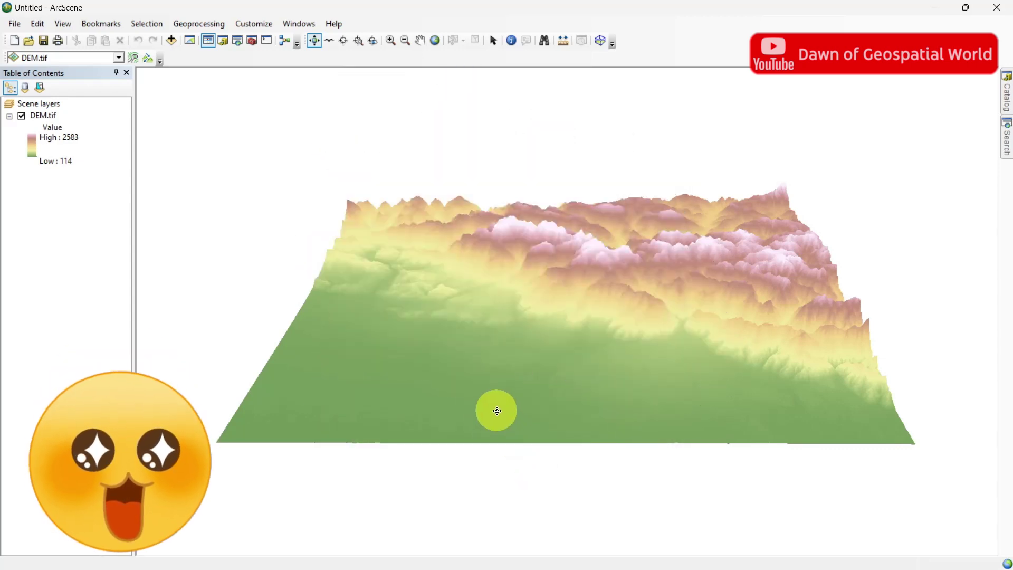
Tilt the terrain, then zoom in twice on the yellow-orange mid-elevation slopes
drag(495, 410, 579, 436)
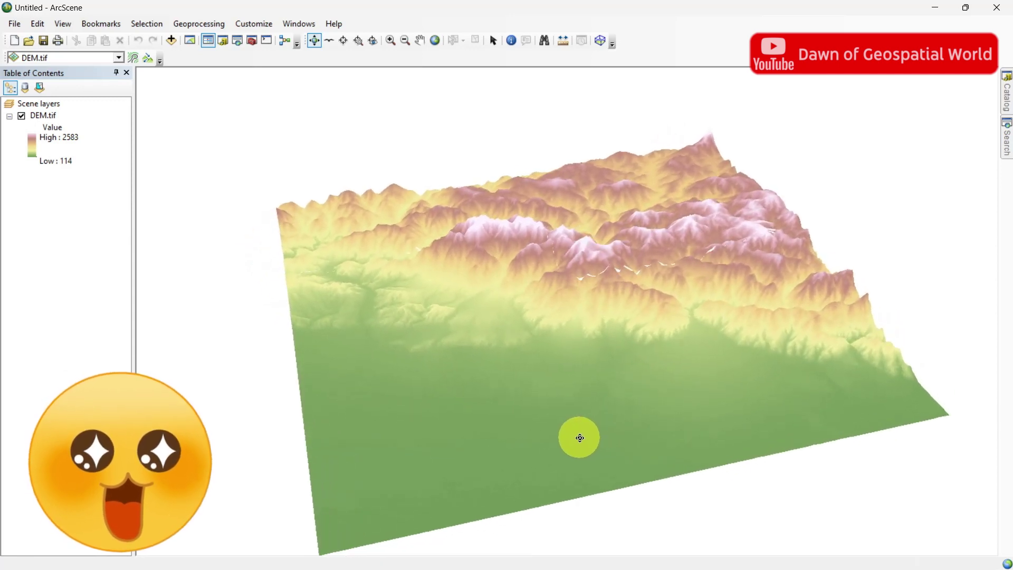
click(390, 40)
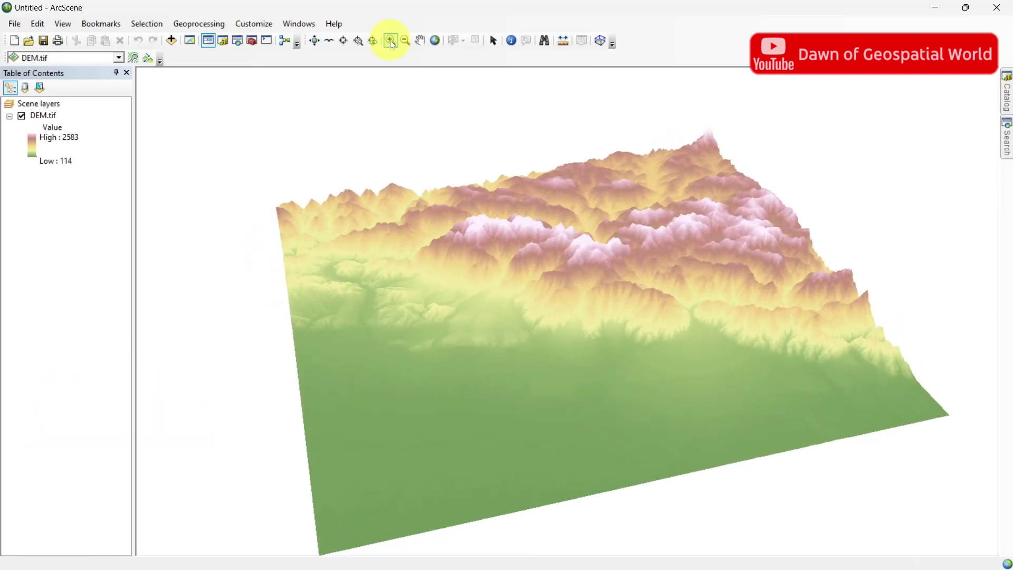
drag(552, 242, 694, 367)
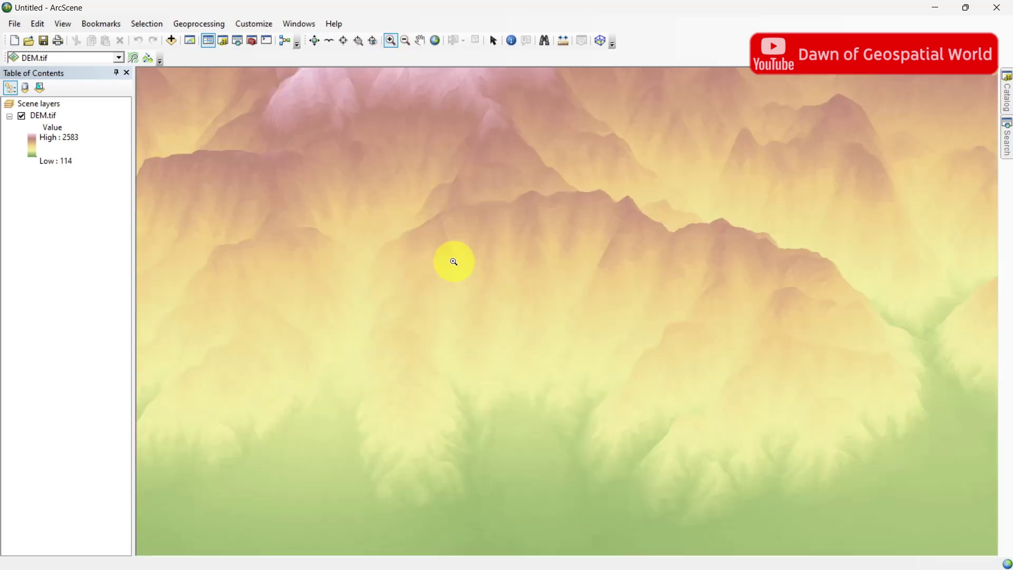
drag(477, 277, 629, 379)
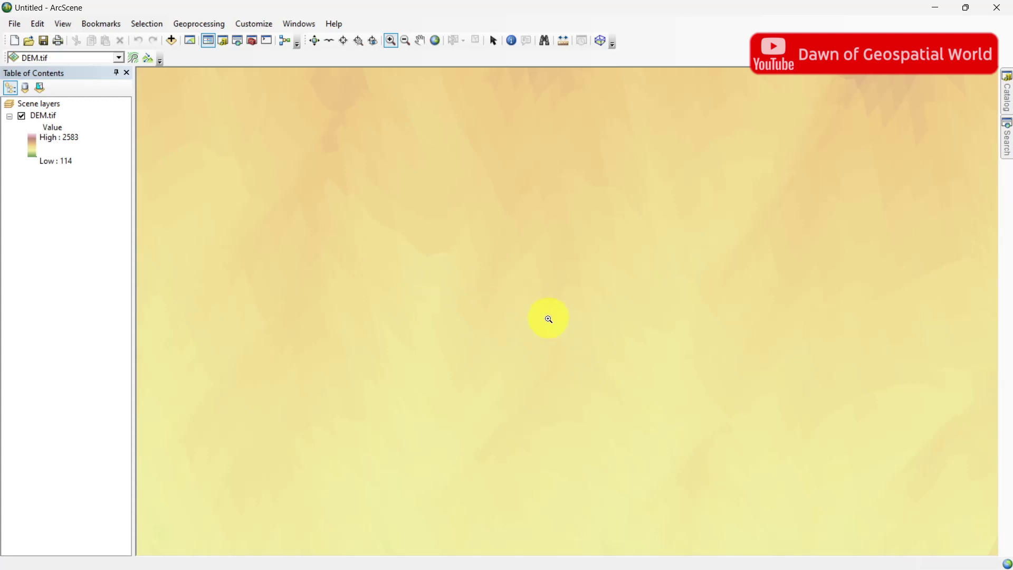
Set DEM.tif's display resampling to Bilinear Interpolation and apply it
right_click(51, 116)
click(105, 264)
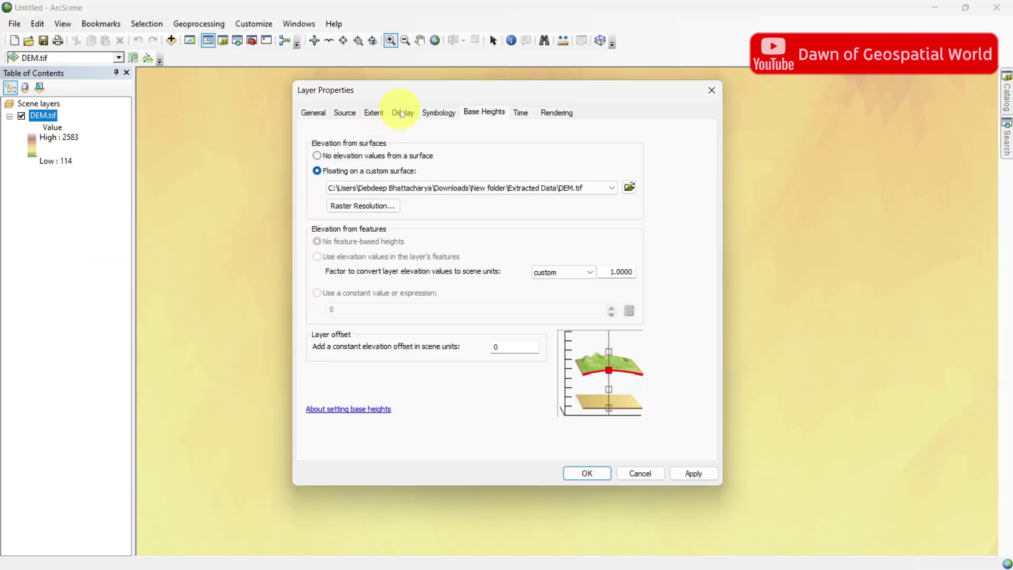
click(402, 113)
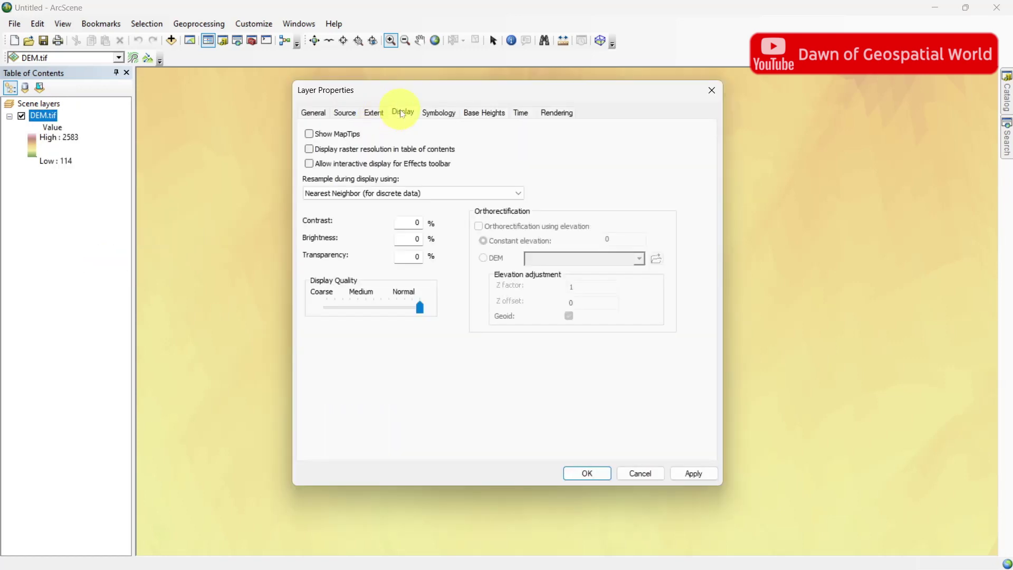
click(412, 193)
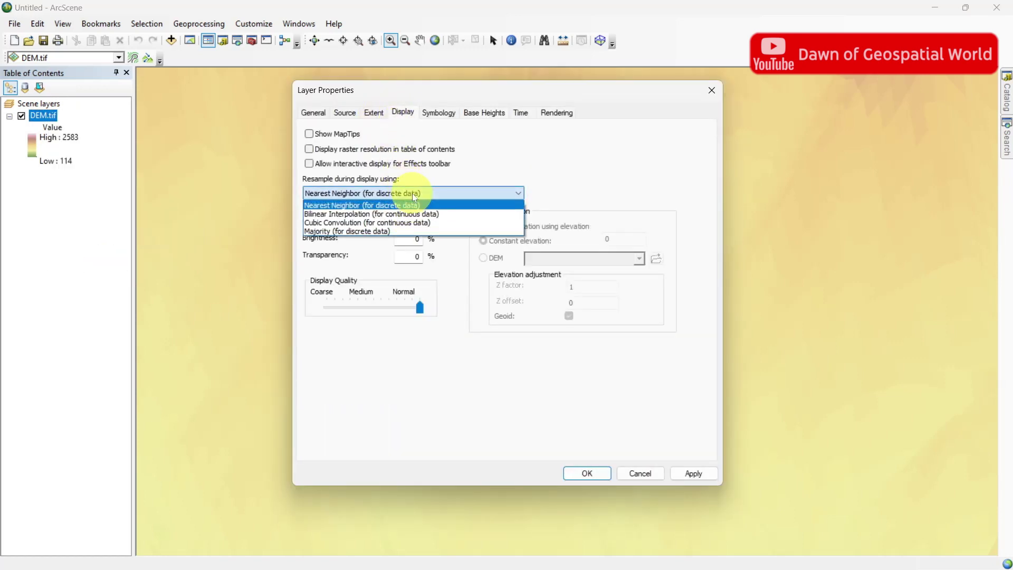
click(424, 215)
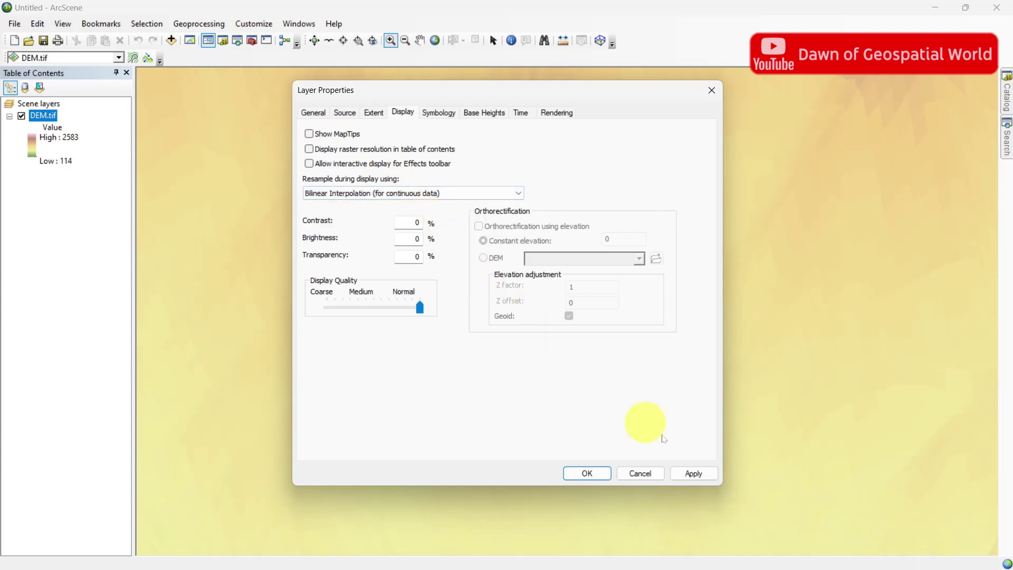
click(694, 473)
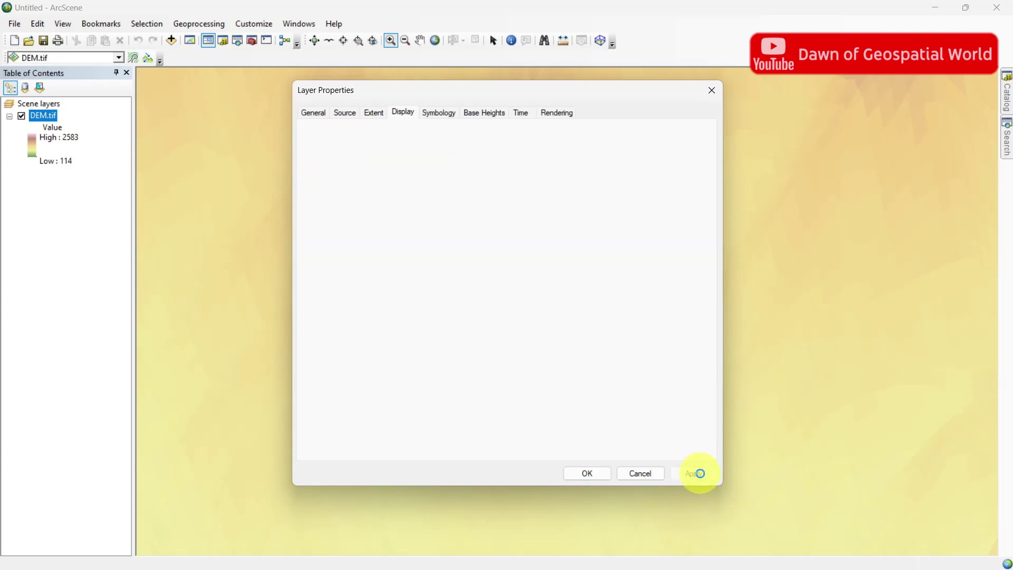
click(602, 474)
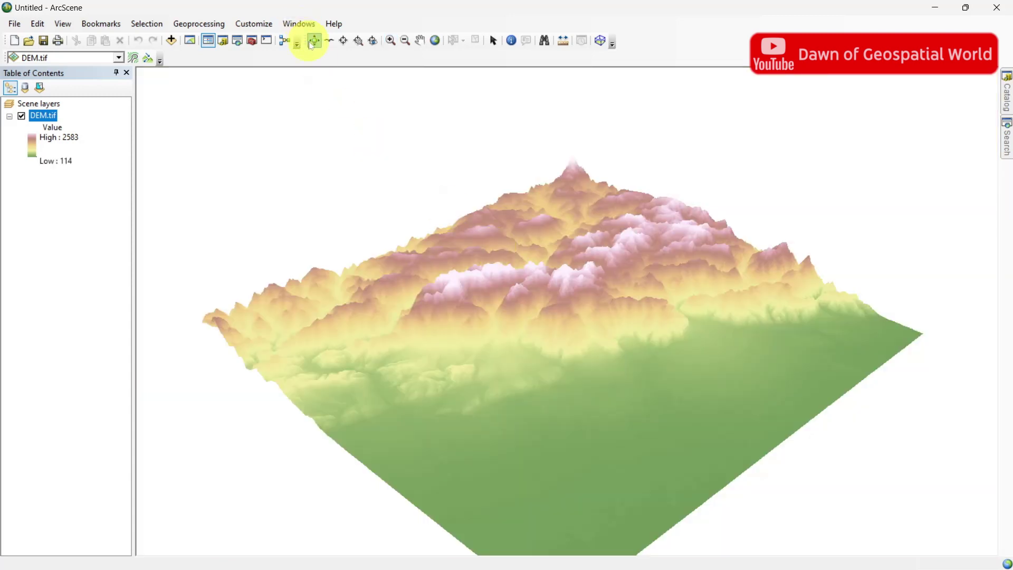
Rotate the DEM terrain with the Navigate tool so the pink peaks sit at the back-right
click(314, 41)
drag(642, 346, 425, 322)
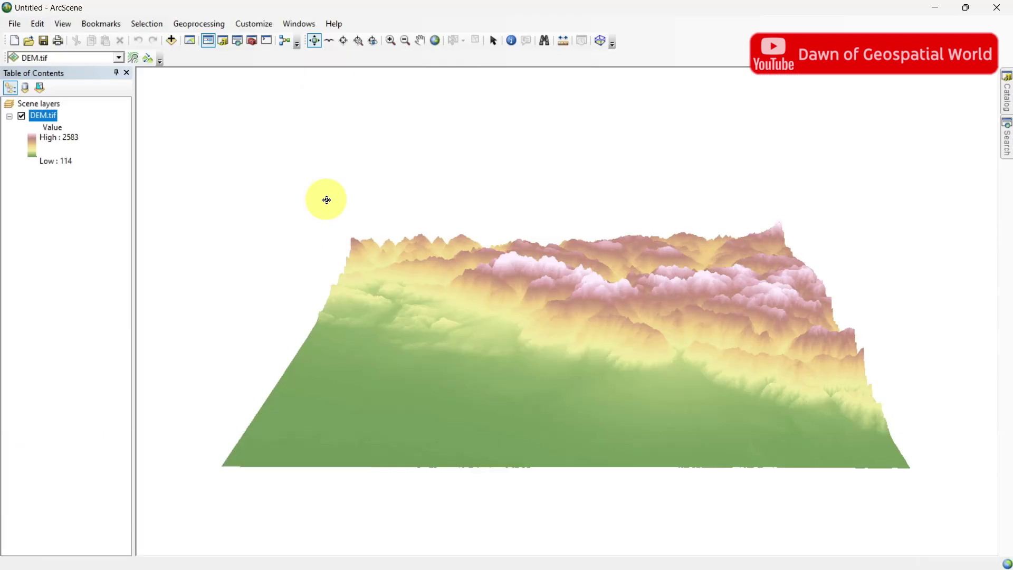
Add TCC.tif, hide DEM.tif, and display TCC.tif as a Band_4/3/2 RGB composite
click(170, 40)
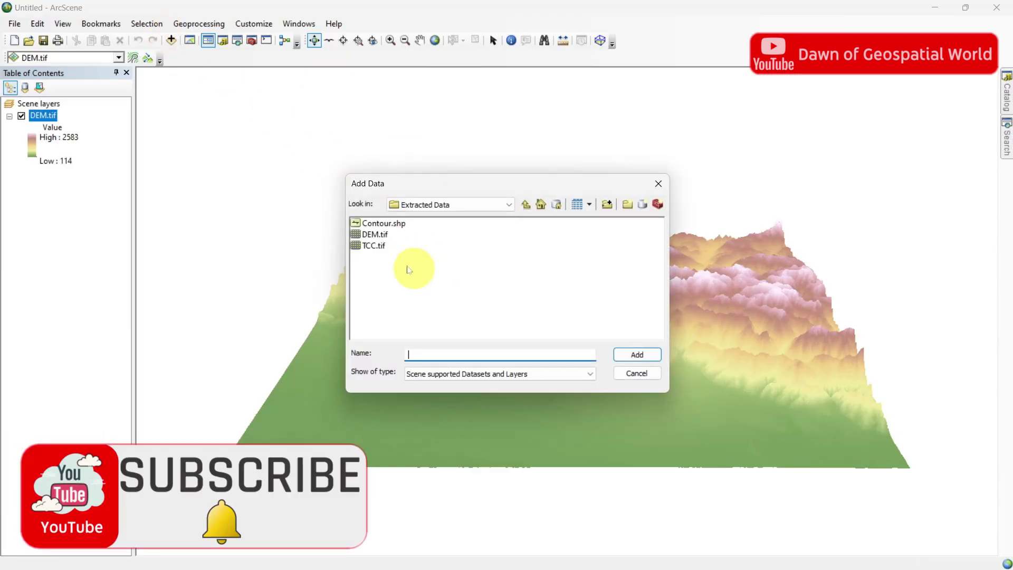
click(375, 248)
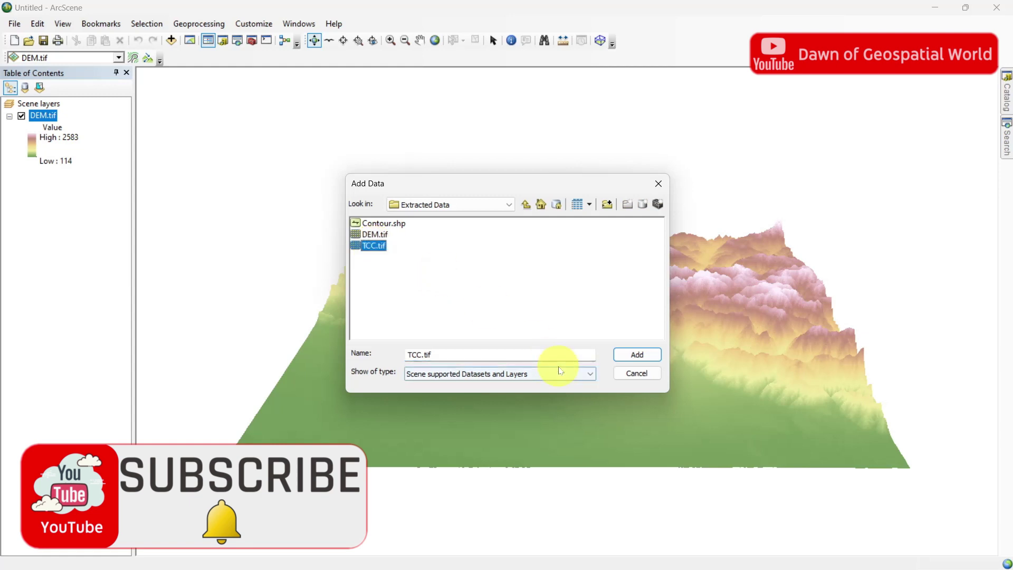
click(638, 358)
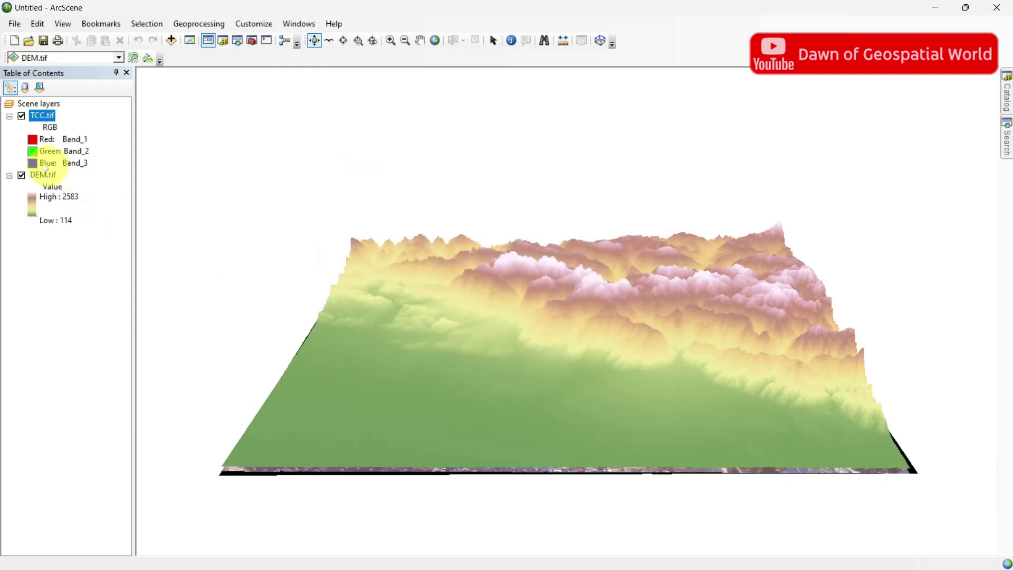
click(22, 176)
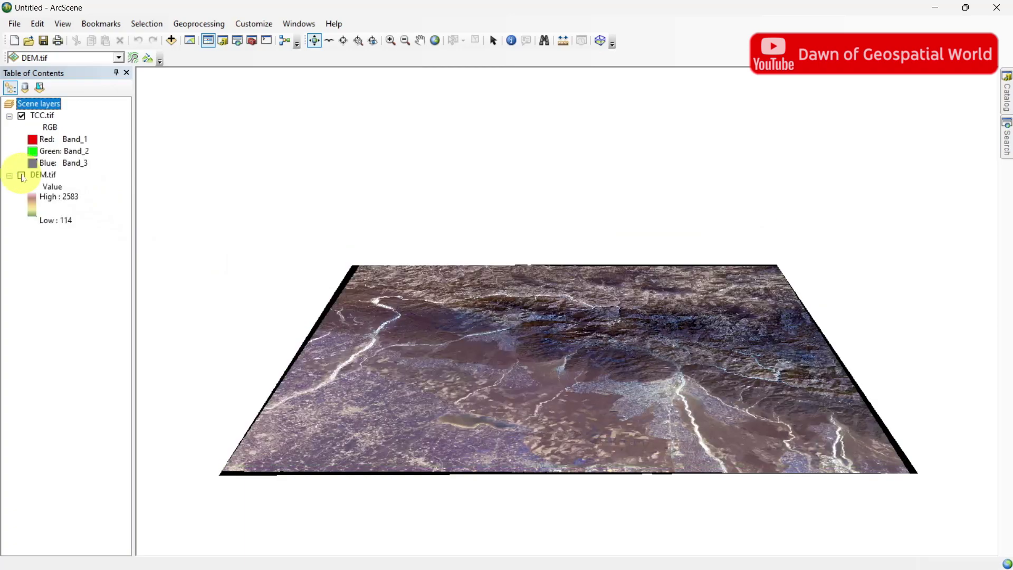
drag(542, 361, 538, 459)
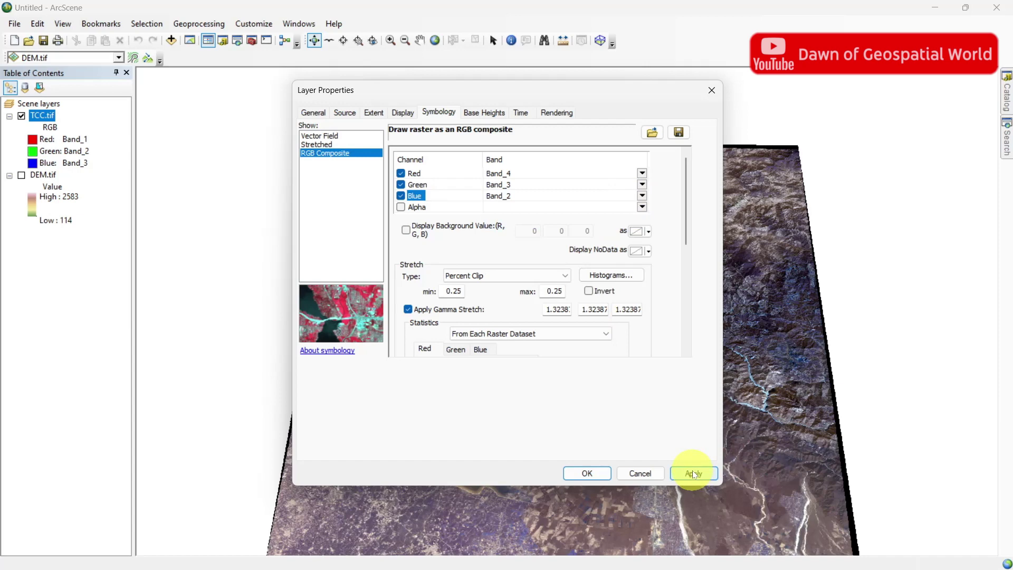
click(694, 474)
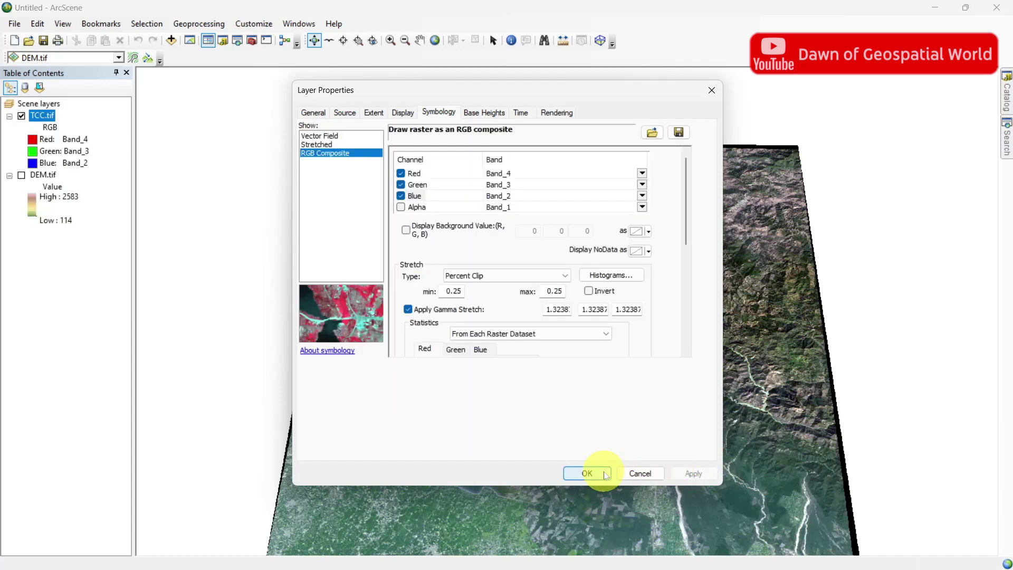
click(587, 474)
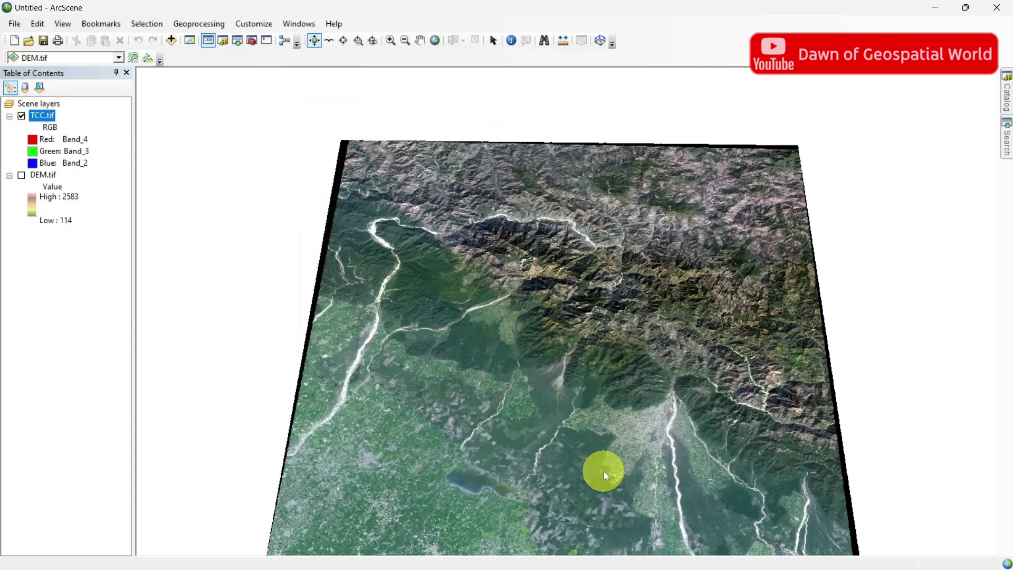
Set TCC.tif's base heights to float on the DEM.tif surface
right_click(42, 118)
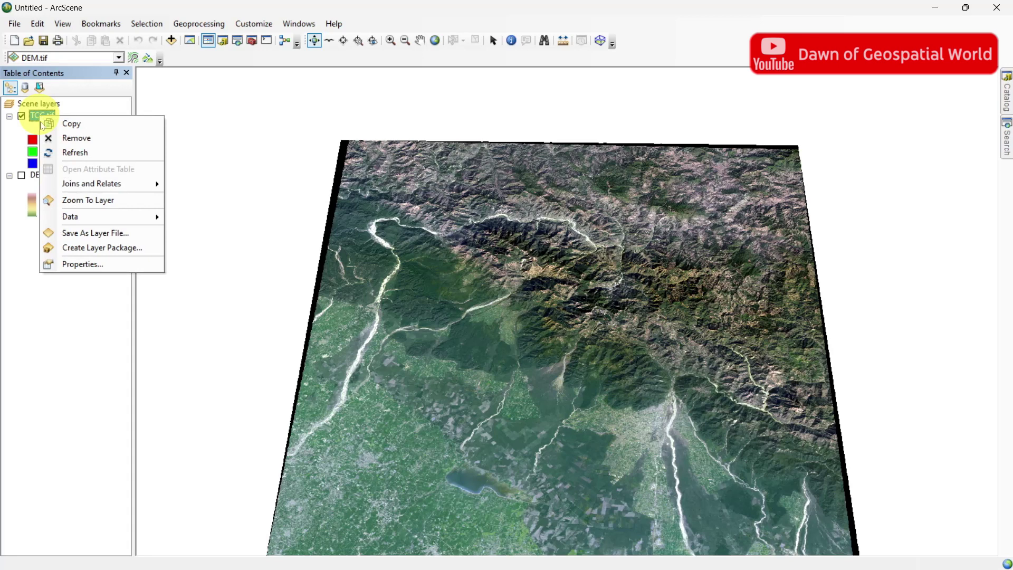
click(89, 264)
click(485, 113)
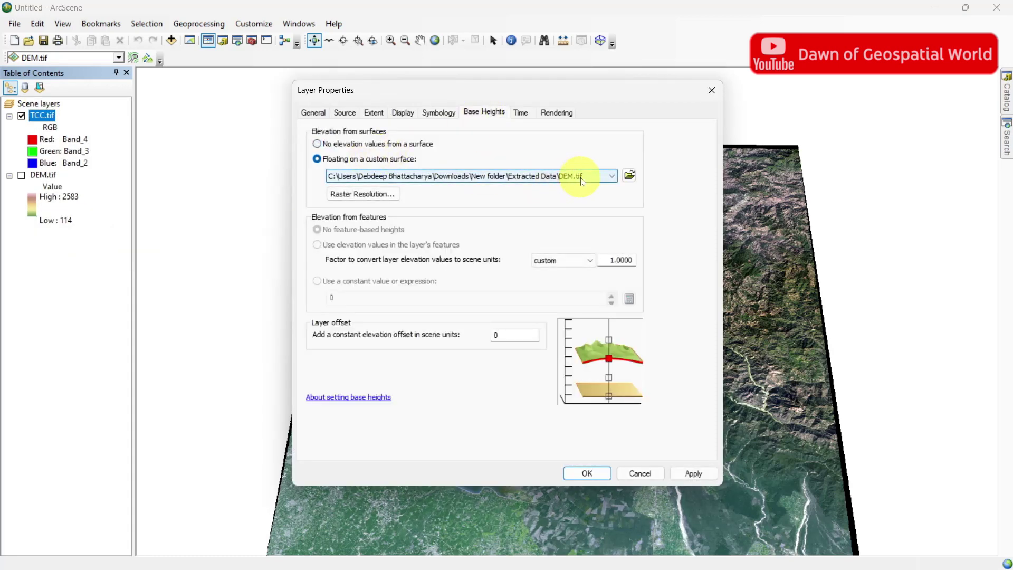
click(692, 472)
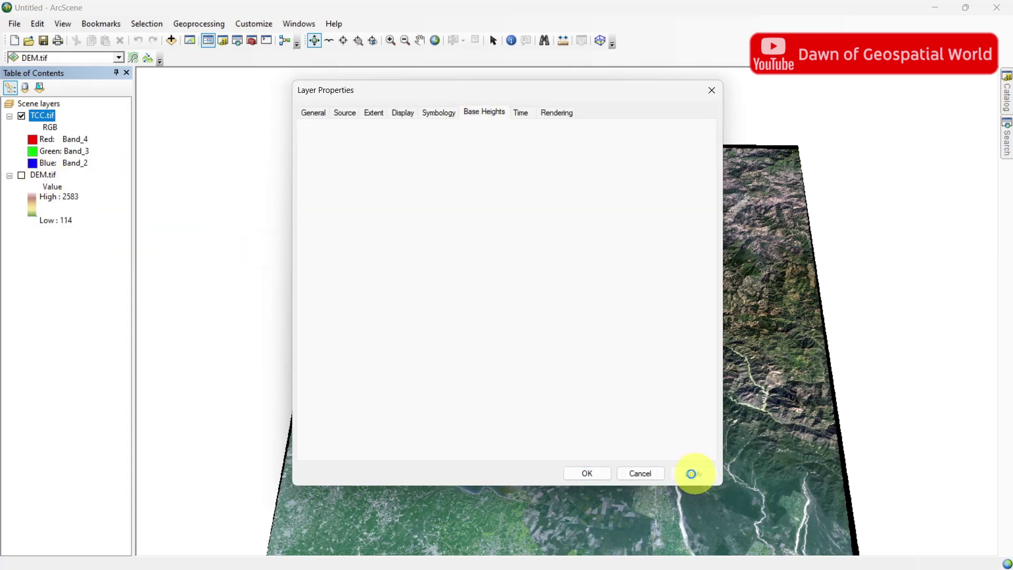
click(598, 473)
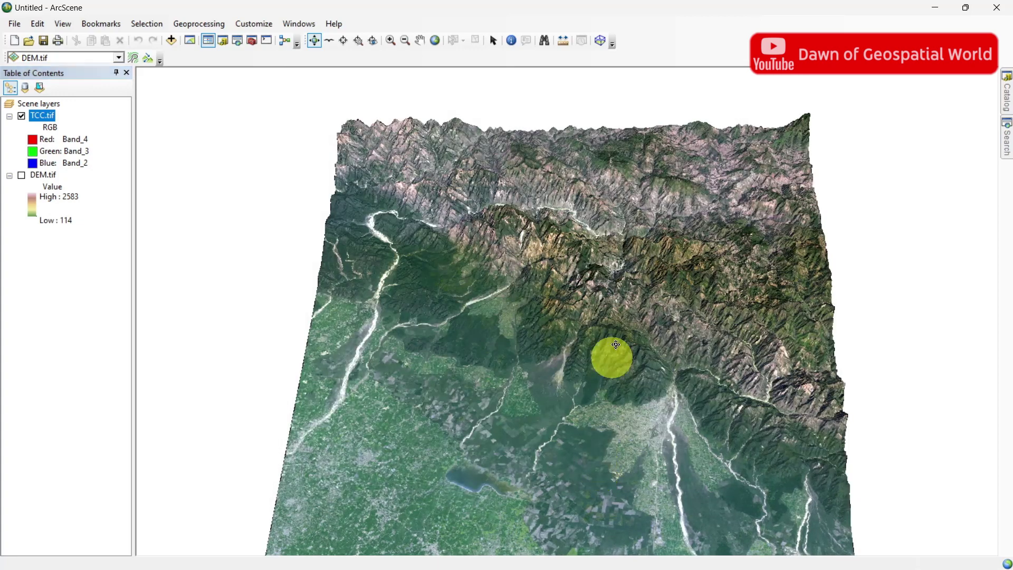
Tilt the draped terrain to an oblique angle and zoom in on the central mountains
drag(628, 317, 579, 325)
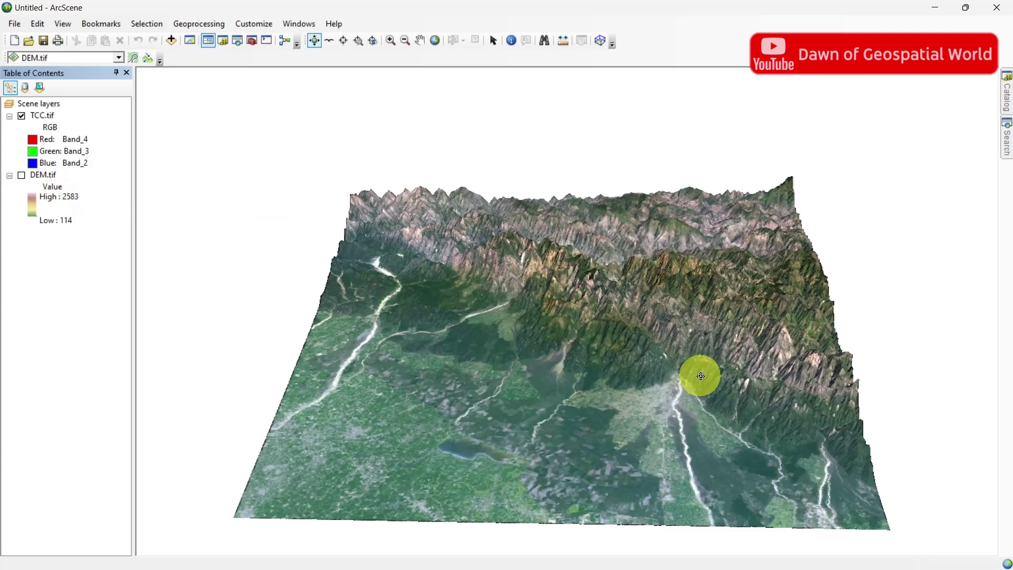
drag(701, 373, 712, 398)
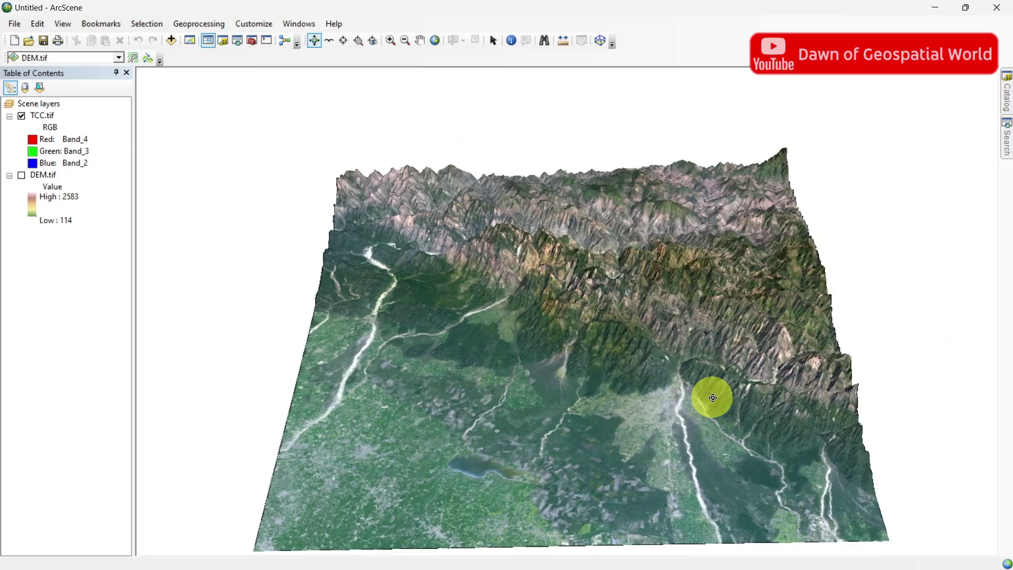
click(390, 41)
drag(469, 198, 772, 454)
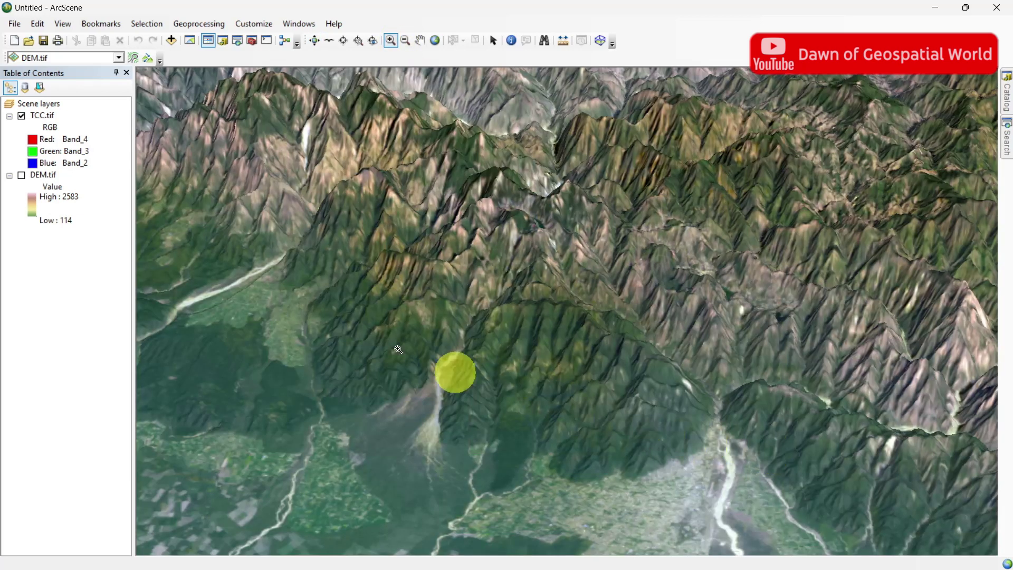
Pan the view to frame the mountain ridges and river valley
click(419, 45)
drag(278, 373, 659, 383)
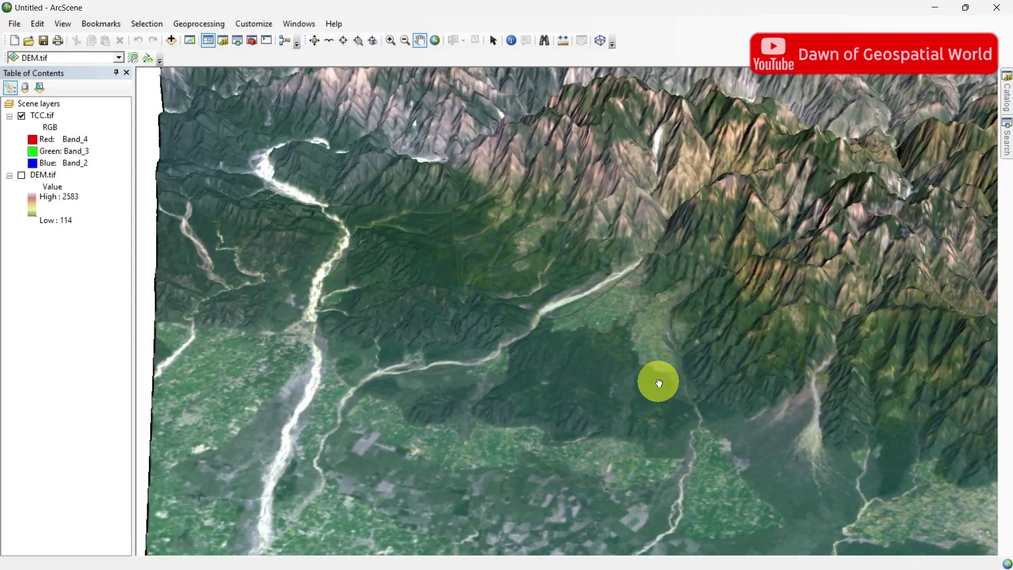
drag(495, 223, 461, 402)
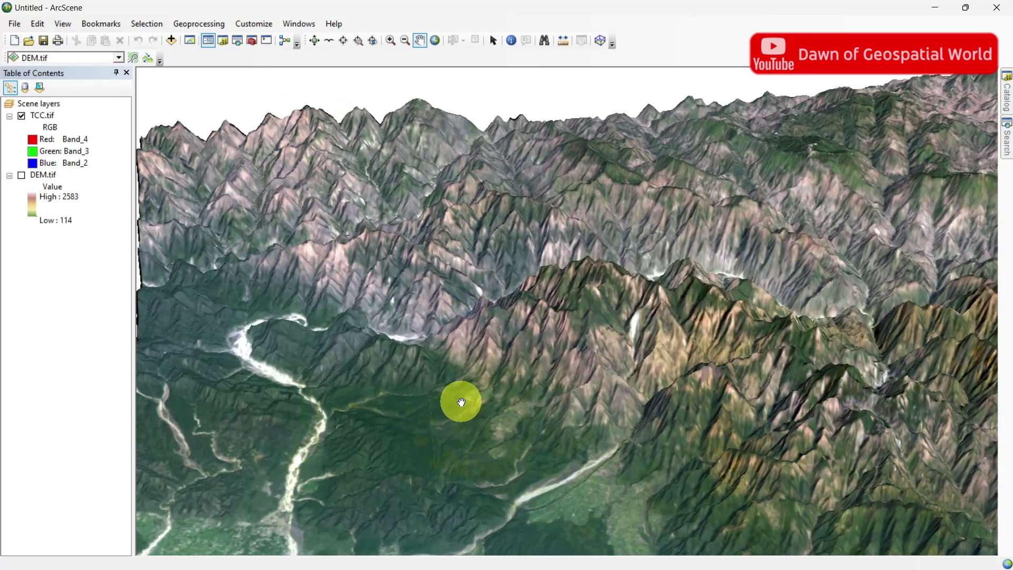
drag(714, 373, 295, 295)
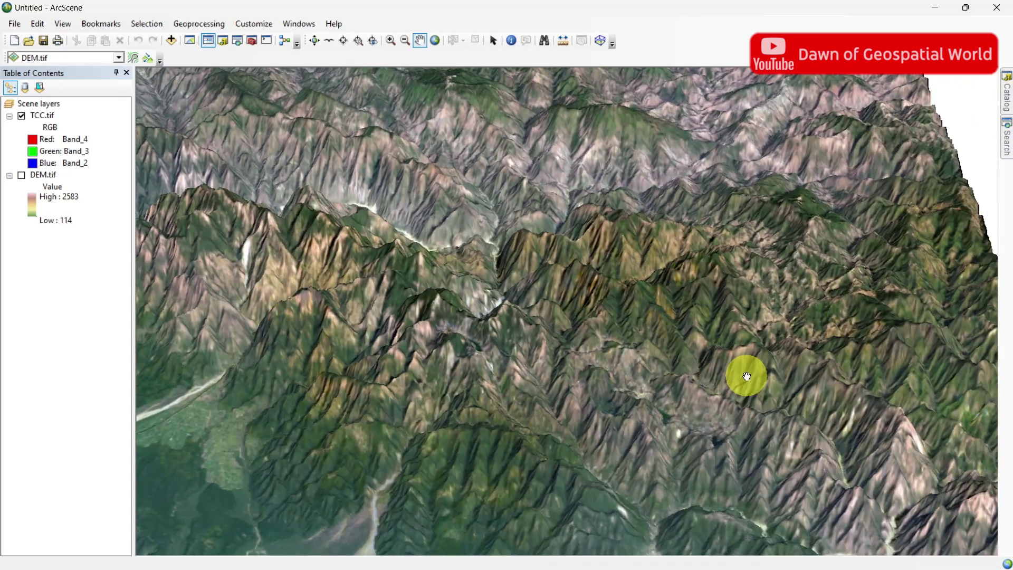
drag(746, 376, 680, 421)
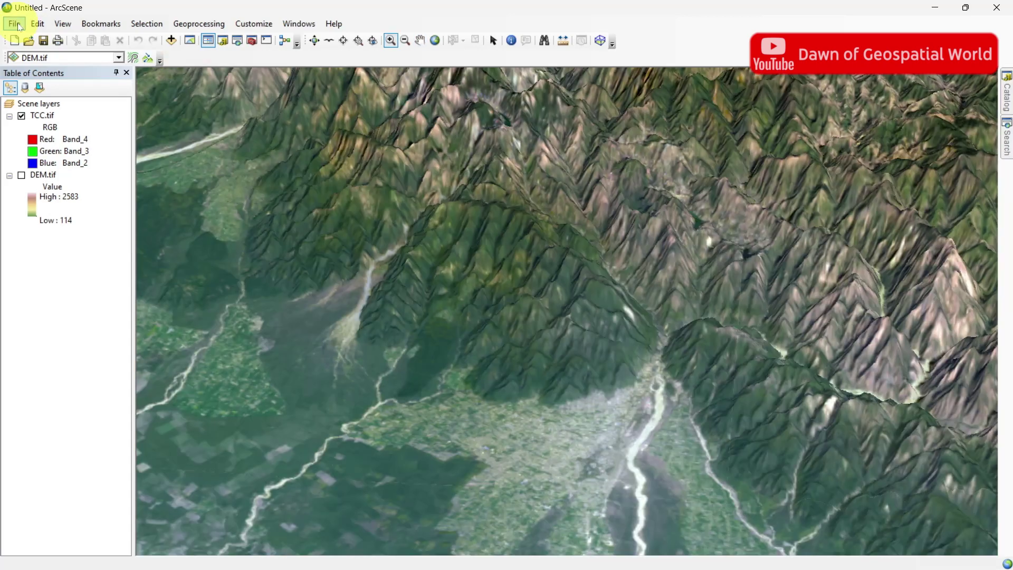
Export the scene in 2D as a PNG named '3D DEM in 2D' into the Extracted Data folder
click(16, 24)
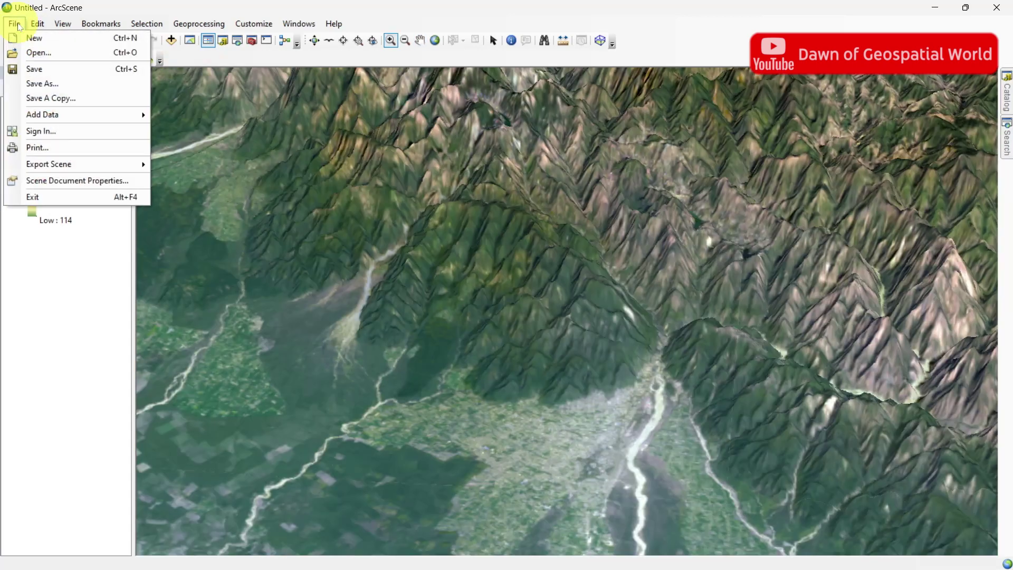
mouse_move(72, 168)
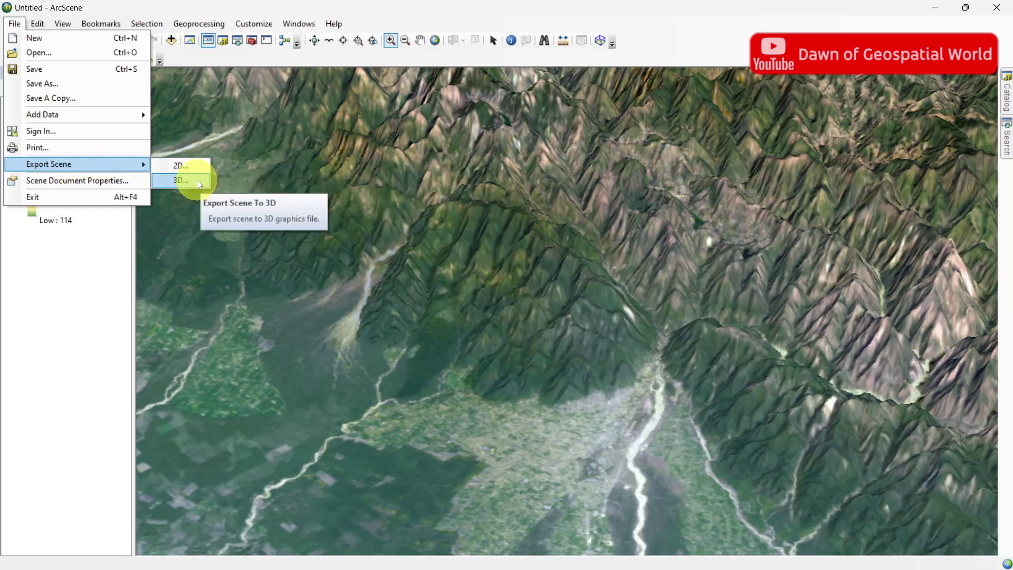
click(194, 163)
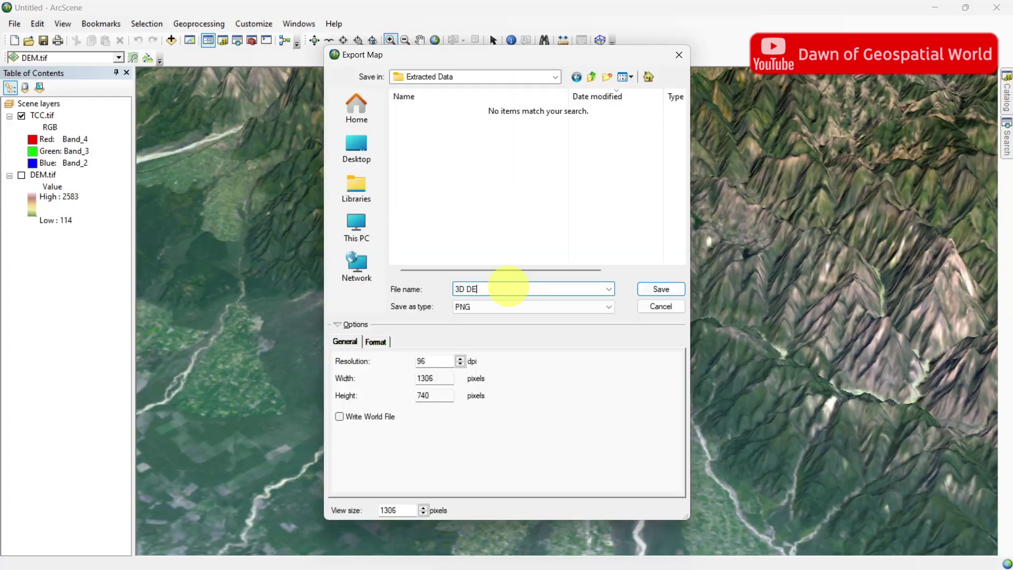
text(3D DEM in 2D)
click(662, 288)
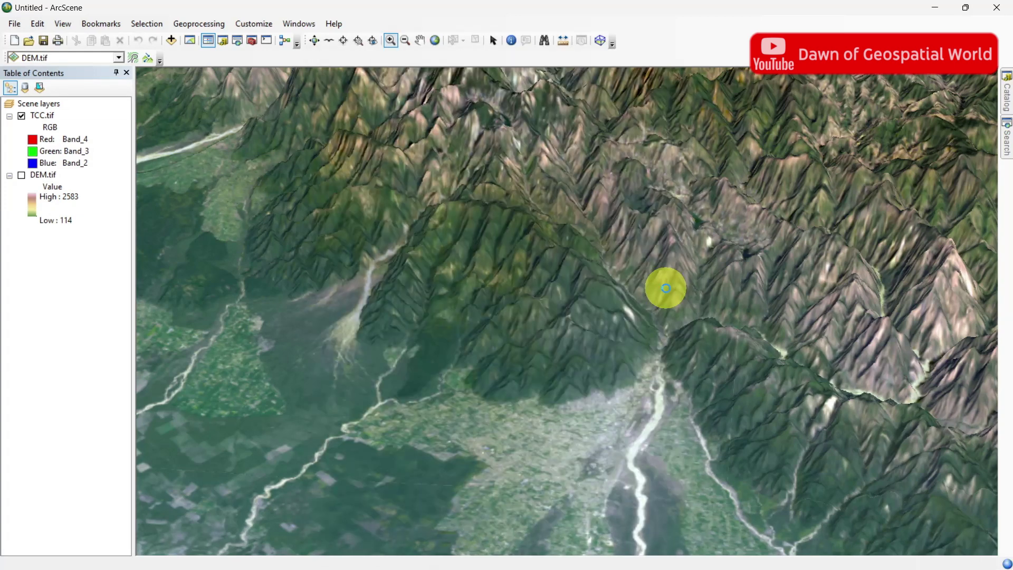